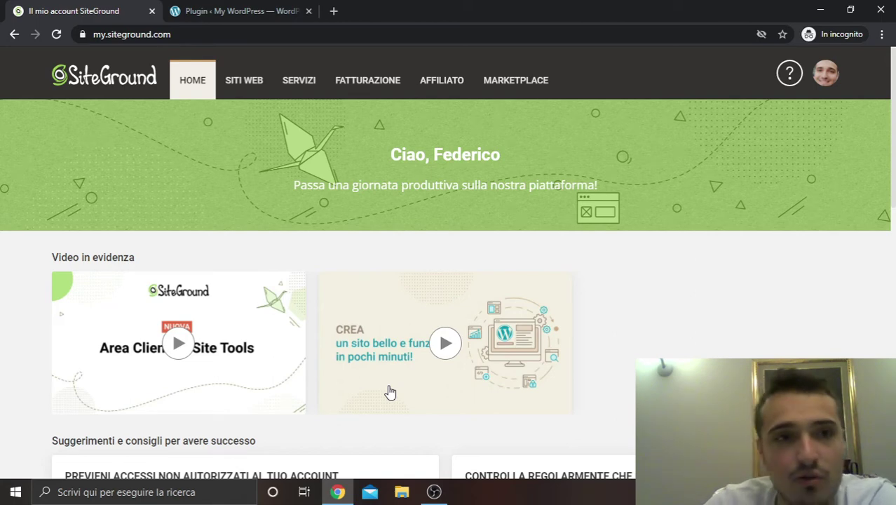
- Go through Siti Web and the site's Site Tools to open Gestione File under Sito
click(258, 95)
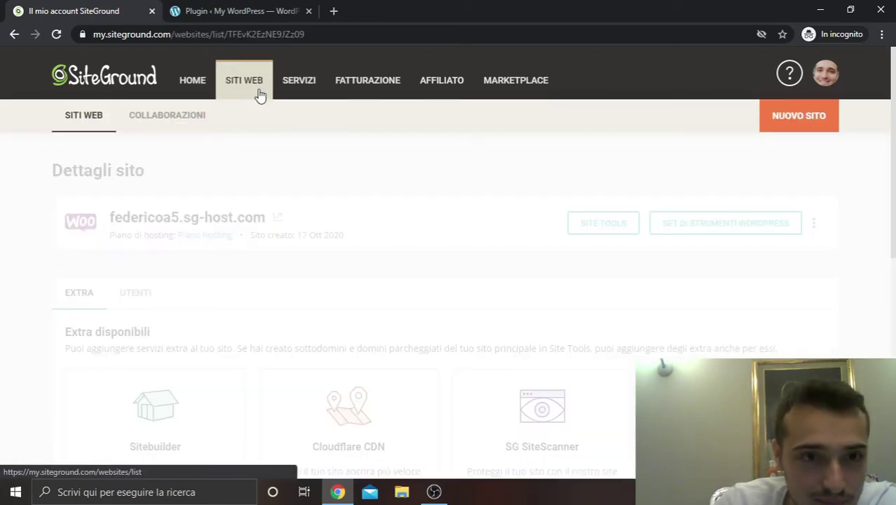
click(592, 226)
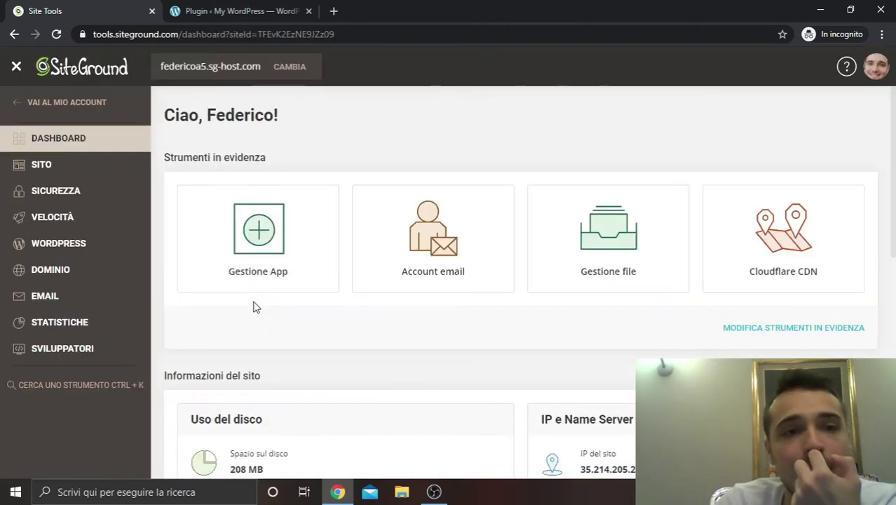
click(97, 167)
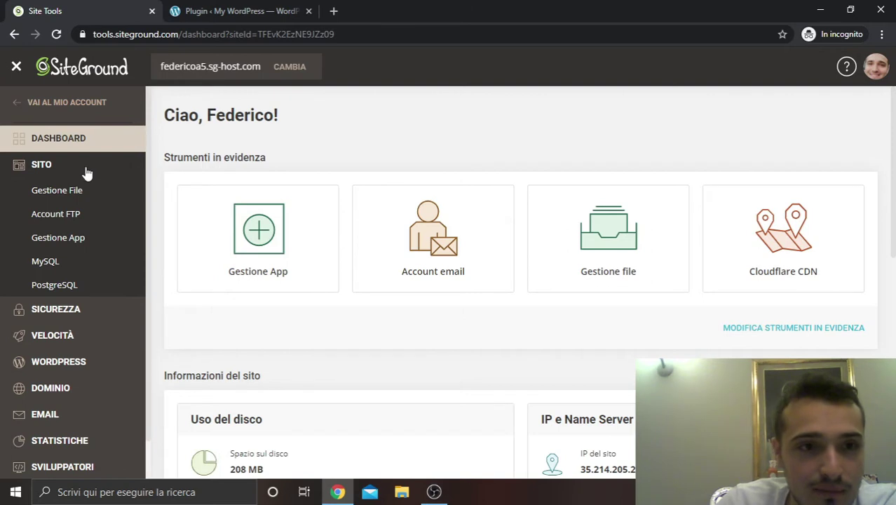
click(76, 190)
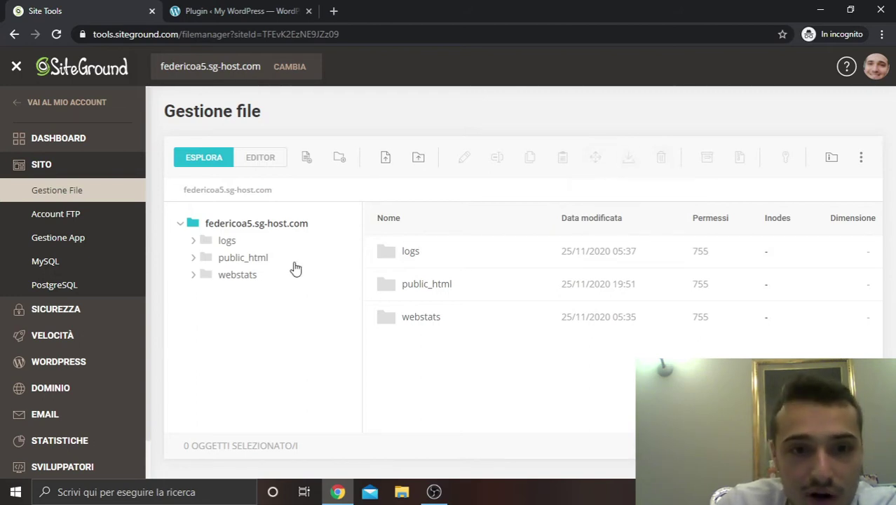
- Open public_html and scroll through its wp-admin, wp-content, wp-includes, .htaccess and index.php files
click(266, 260)
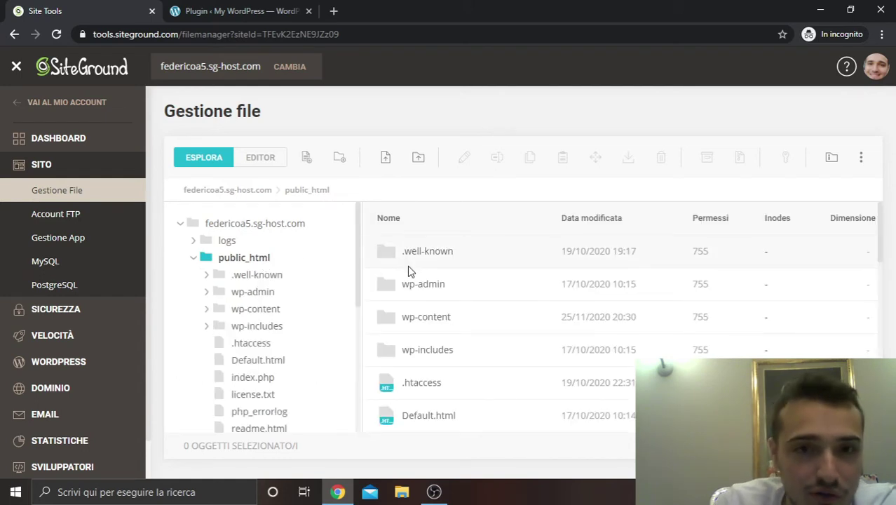
scroll(421, 277, down, 1)
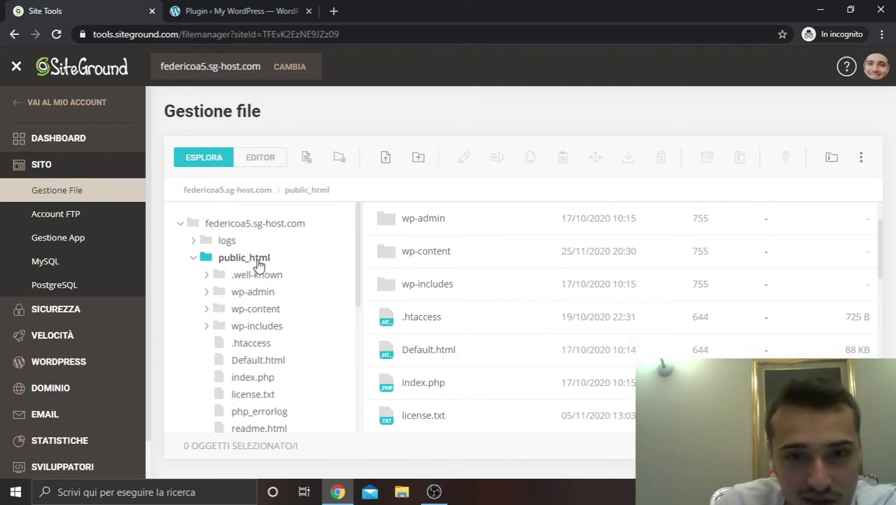
- Drill into wp-content/uploads/2018/08 and look over wordpress.jpg and its resized copies
double_click(446, 259)
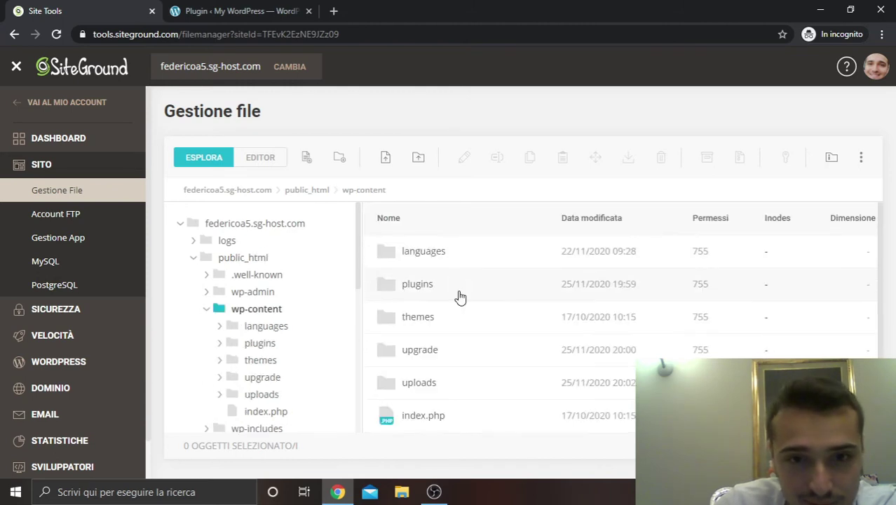
double_click(472, 390)
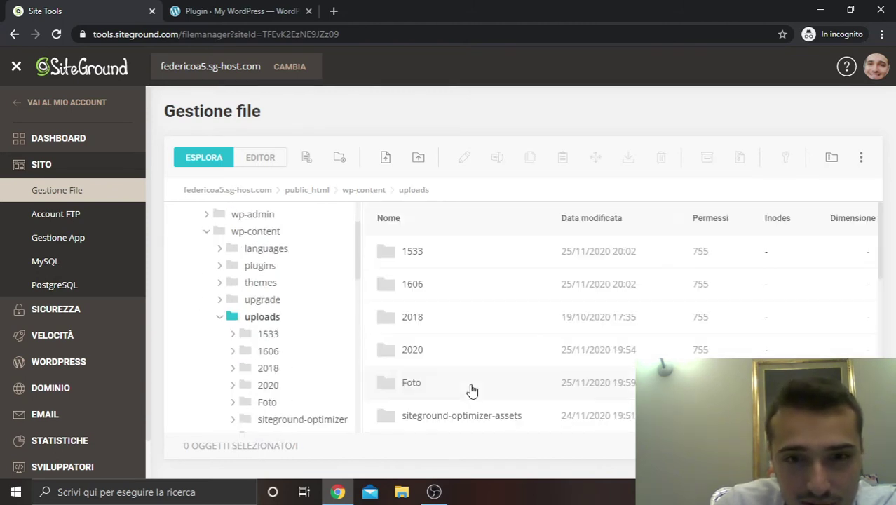
double_click(414, 318)
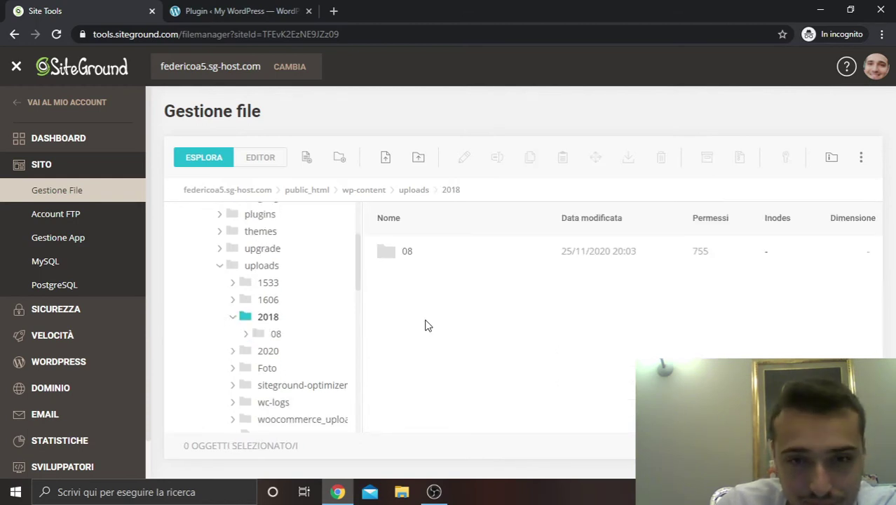
double_click(424, 261)
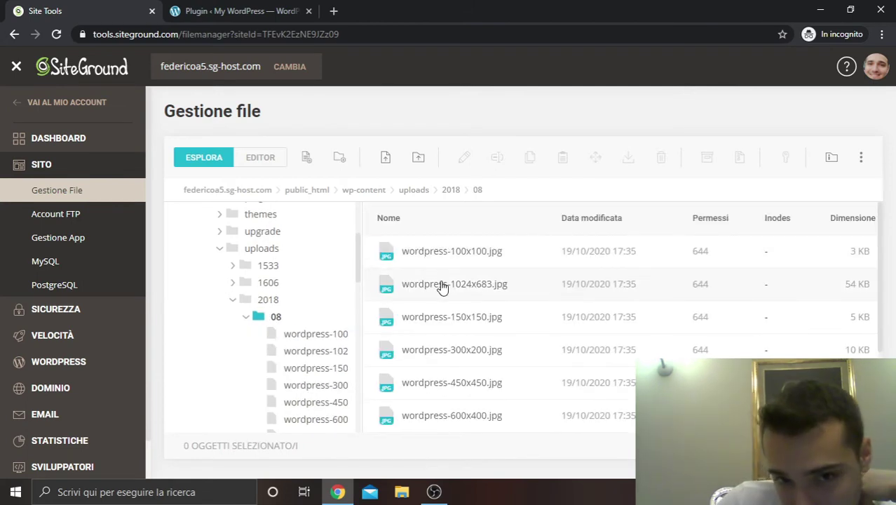
scroll(462, 267, down, 2)
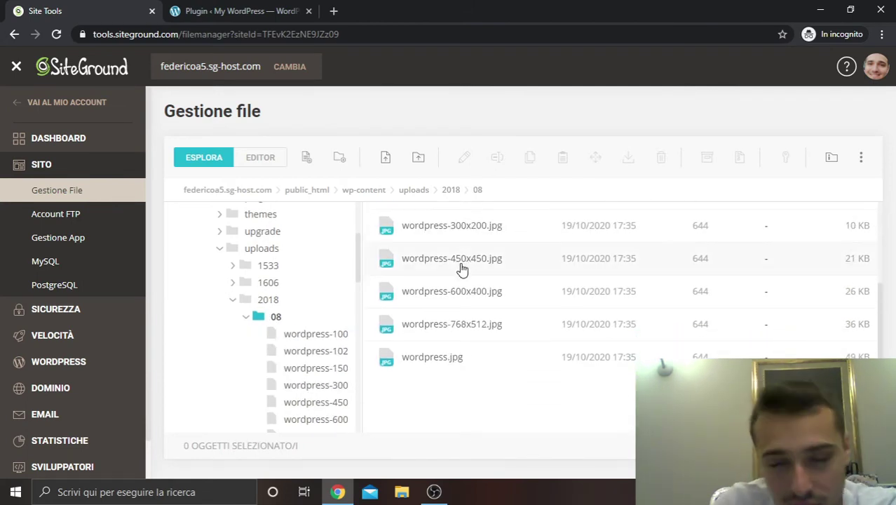
scroll(460, 265, up, 2)
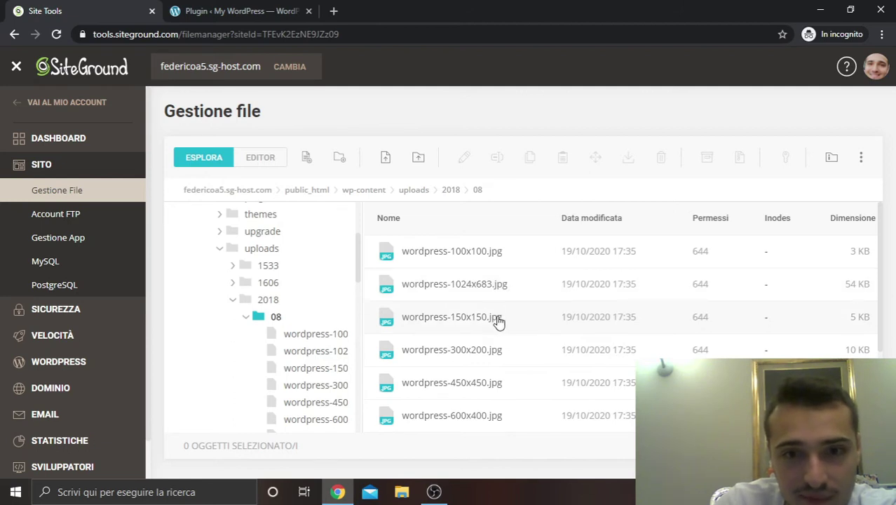
scroll(481, 289, down, 2)
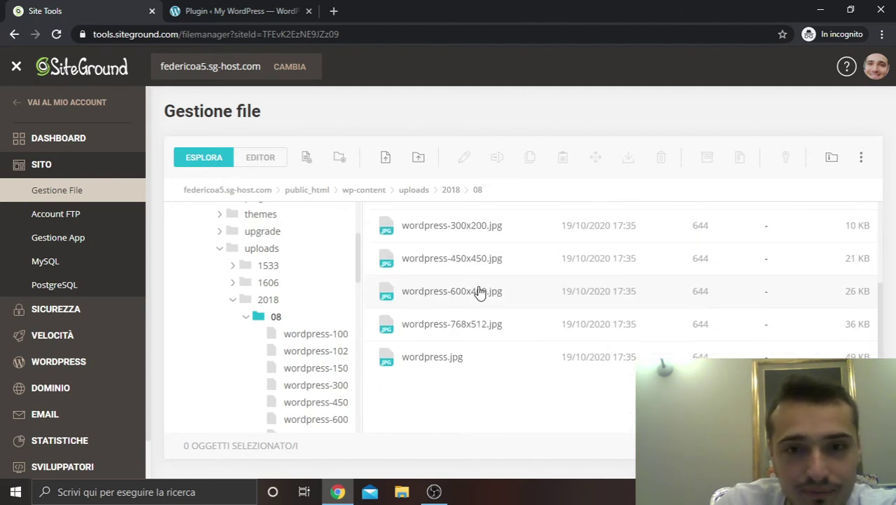
scroll(479, 334, up, 2)
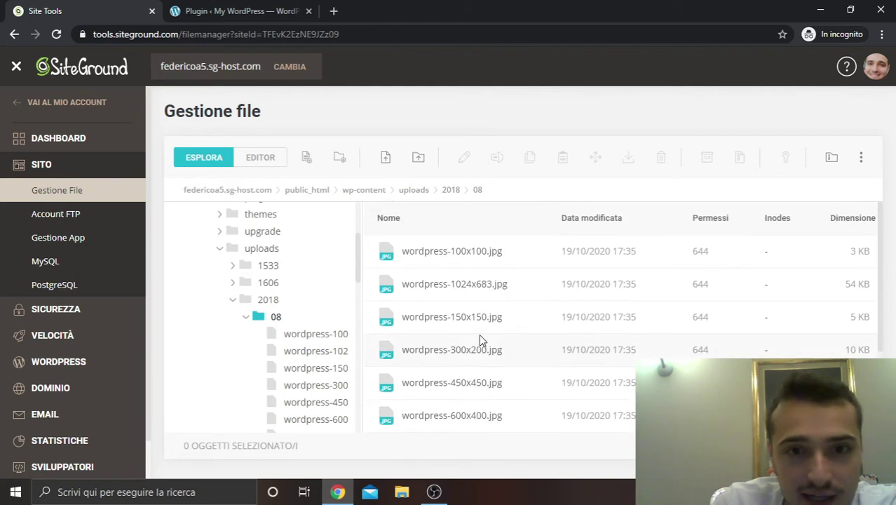
scroll(484, 334, down, 3)
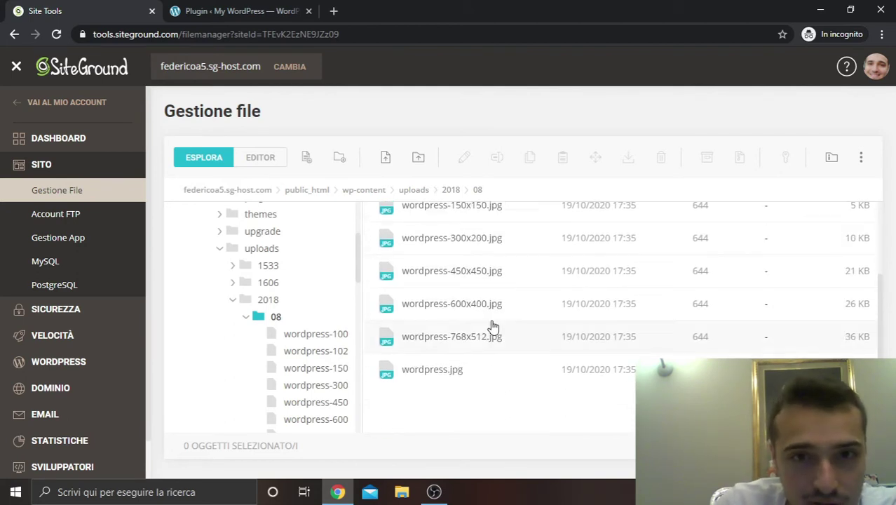
- Upload medico competente.jpg from Downloads into the 08 folder with Caricamento file
click(384, 160)
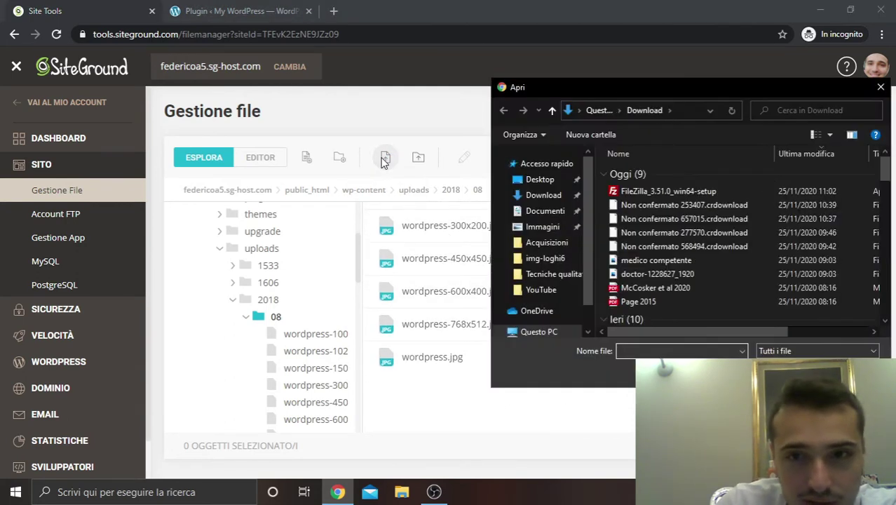
click(642, 273)
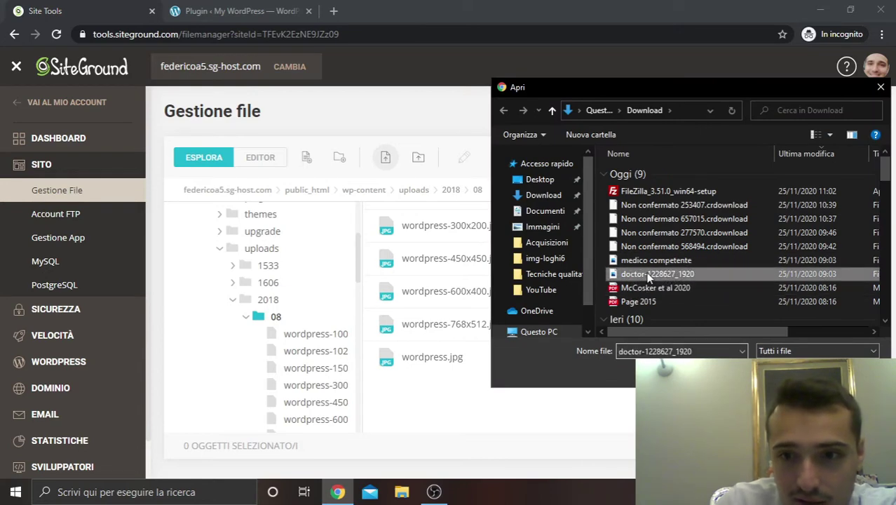
click(647, 261)
click(792, 374)
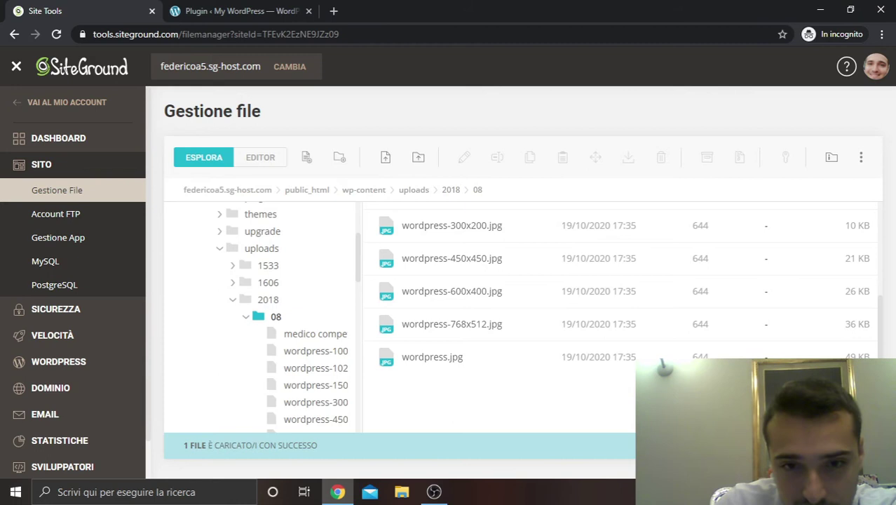
scroll(612, 316, up, 3)
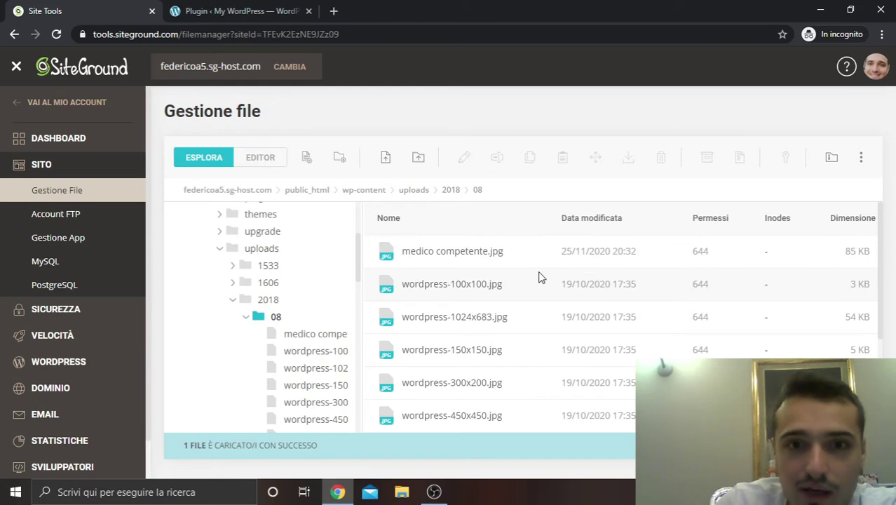
- In WordPress, view the Media Libreria, then open Plugin > Plugin installati
click(241, 20)
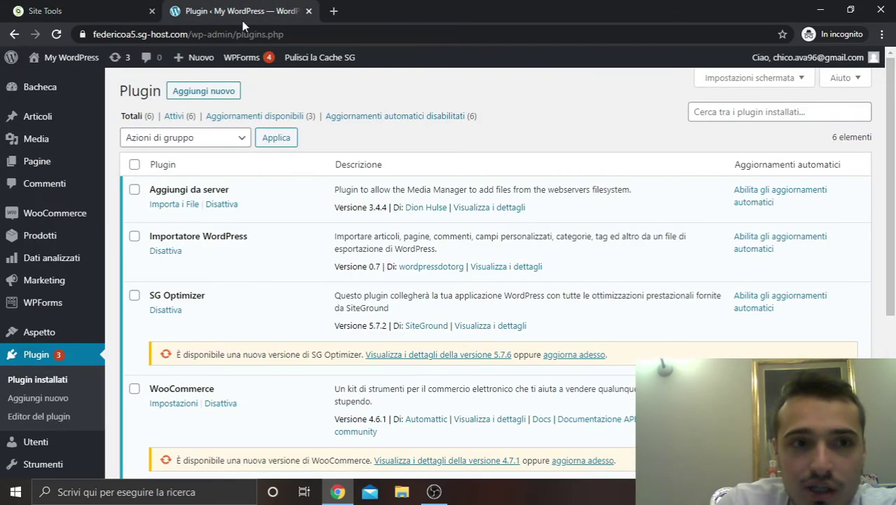
click(56, 141)
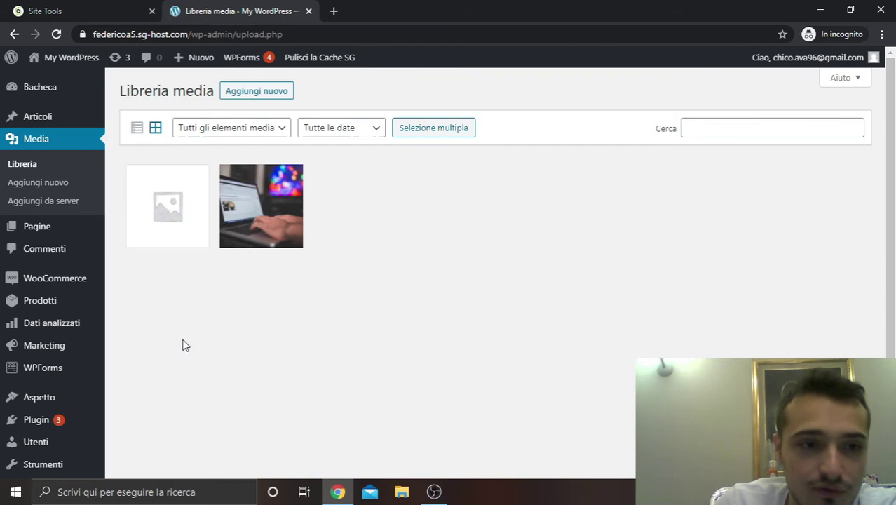
mouse_move(95, 300)
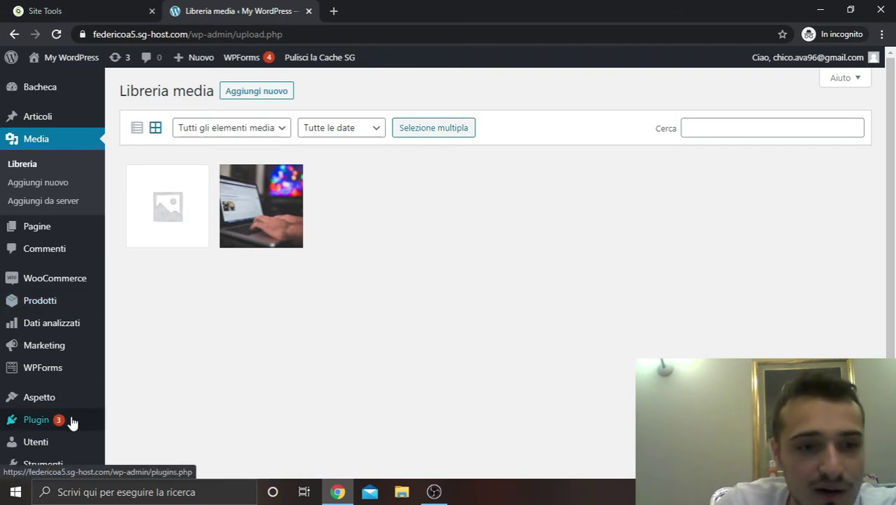
mouse_move(74, 420)
click(147, 405)
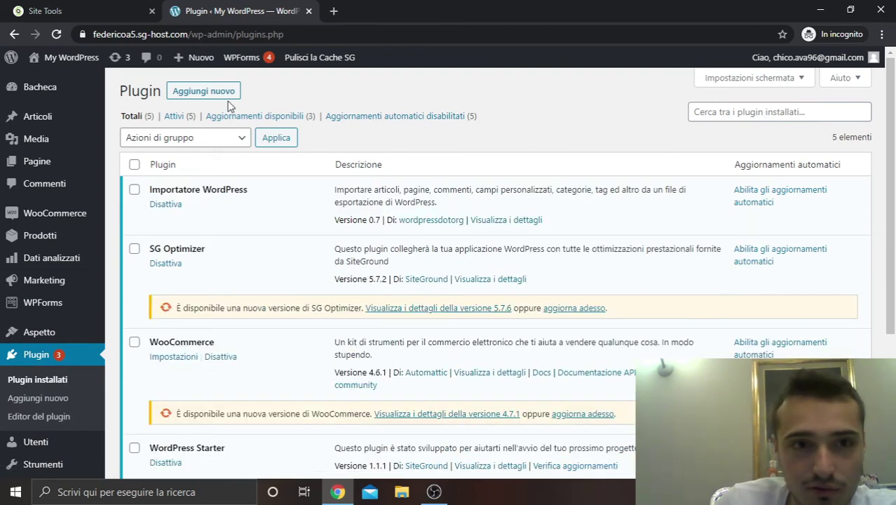
- Search new plugins for 'add to server' and install Add From Server
click(218, 93)
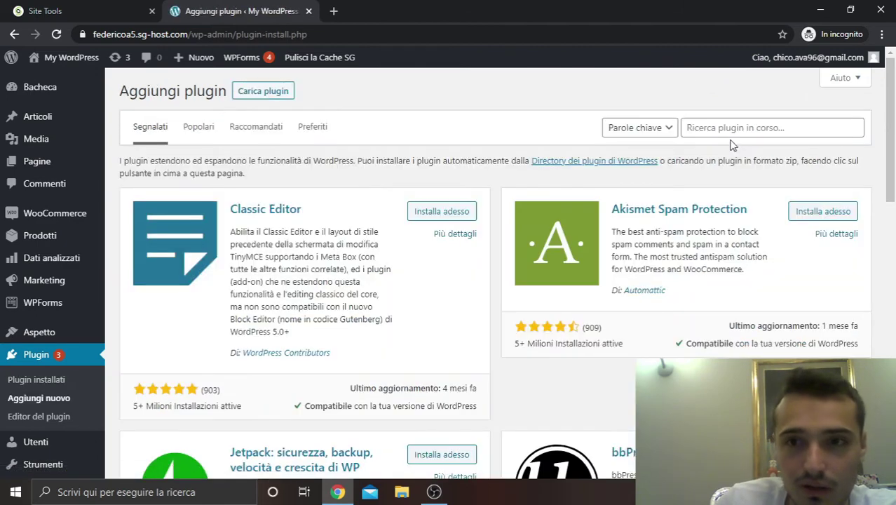
click(733, 133)
text(add)
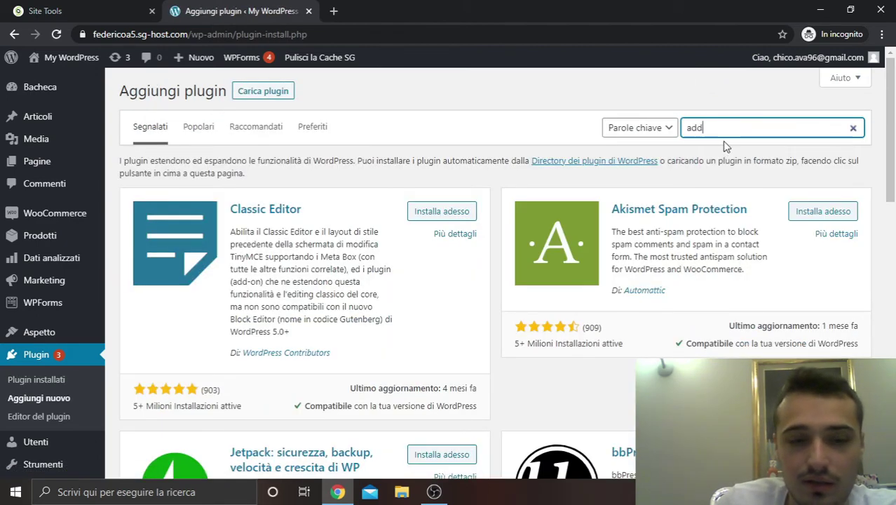
text( to server)
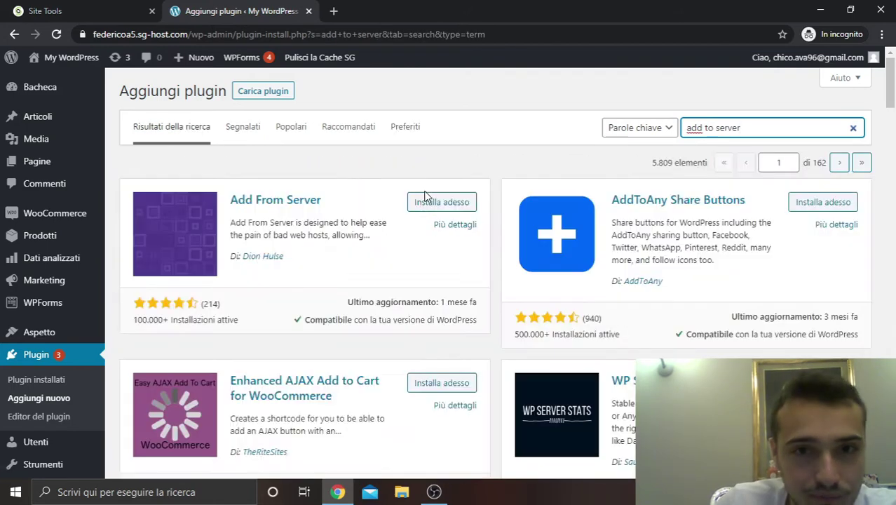
click(427, 201)
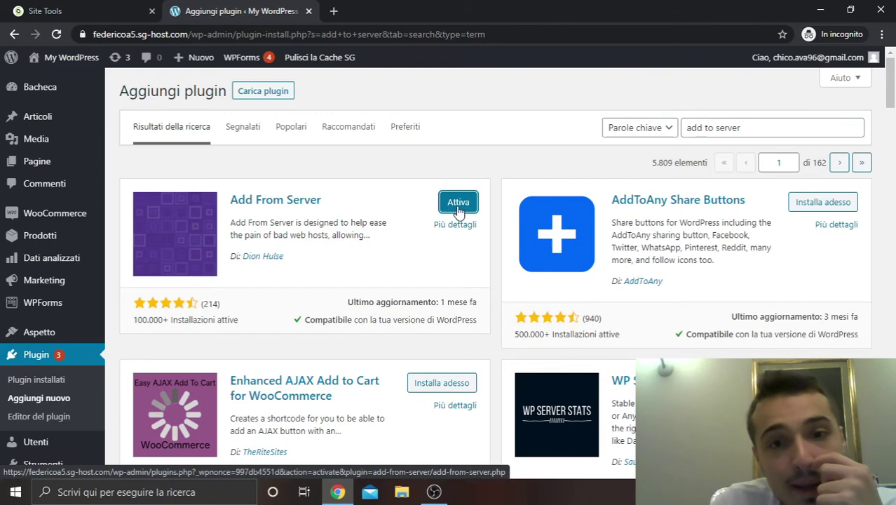
- Activate Aggiungi da server and browse its Importa i File page to public_html/wp-content/uploads/
click(458, 206)
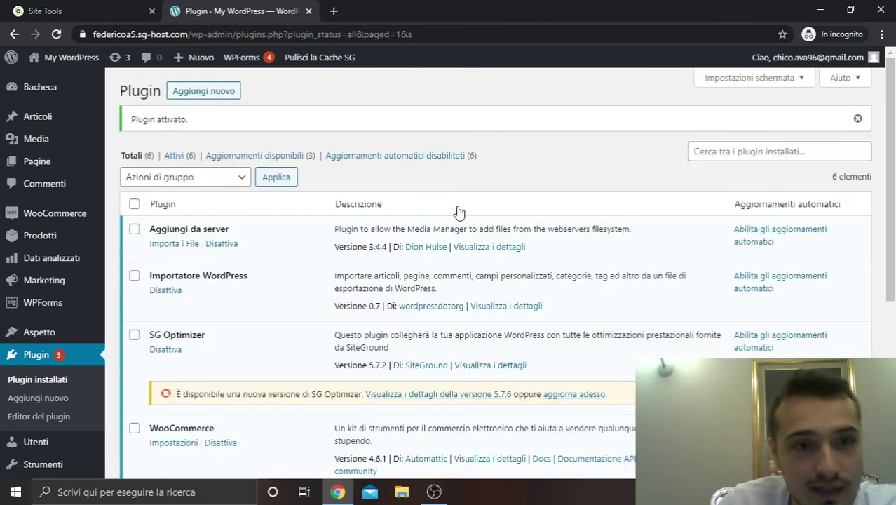
click(174, 244)
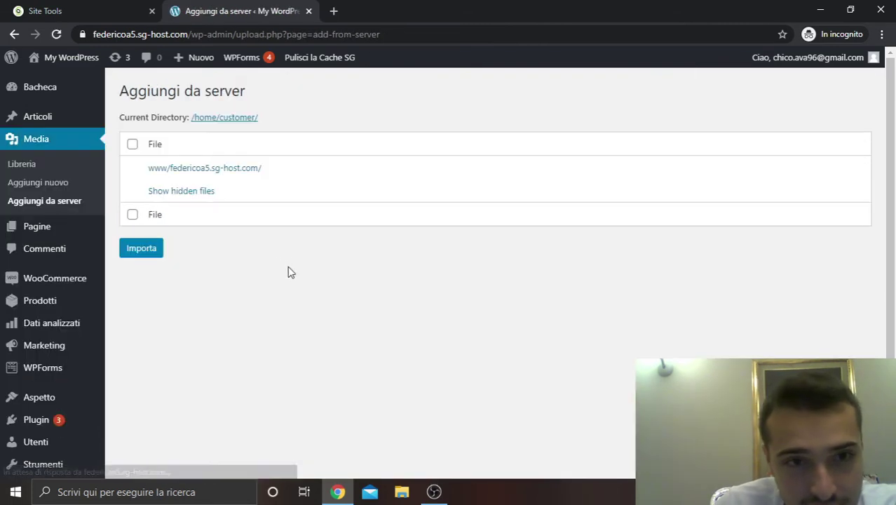
click(224, 176)
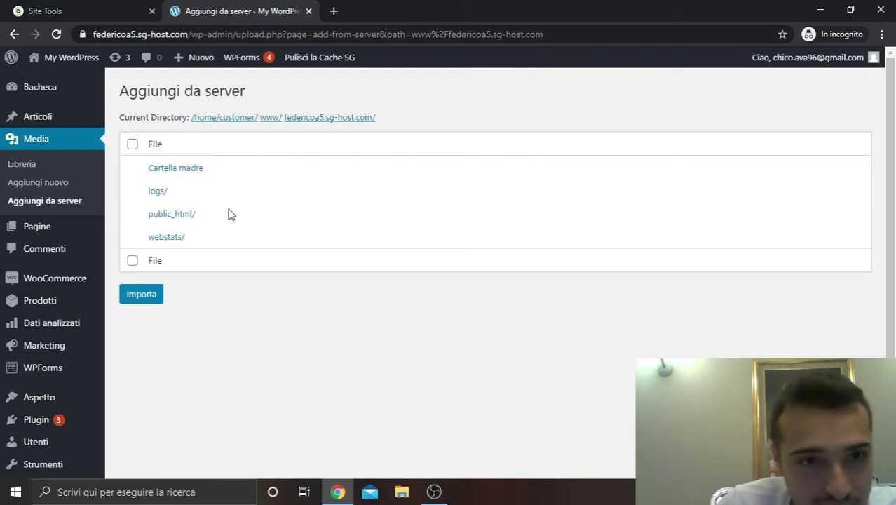
click(188, 219)
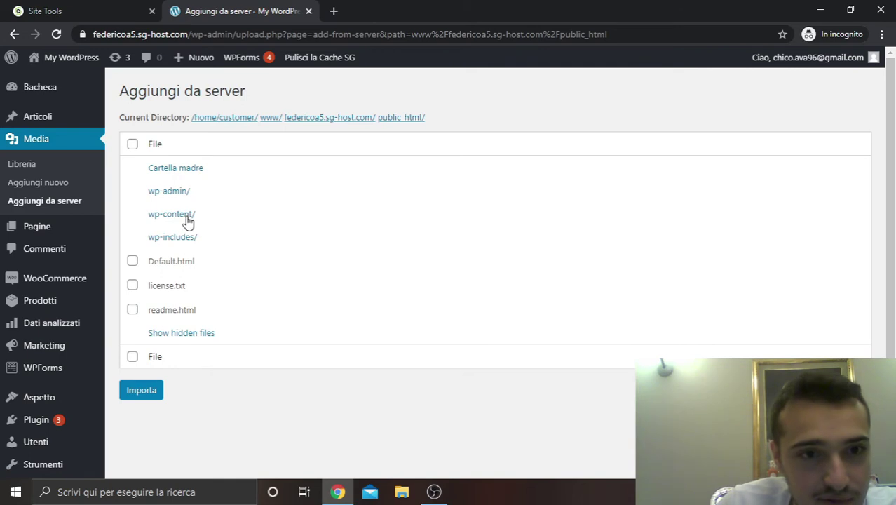
click(187, 216)
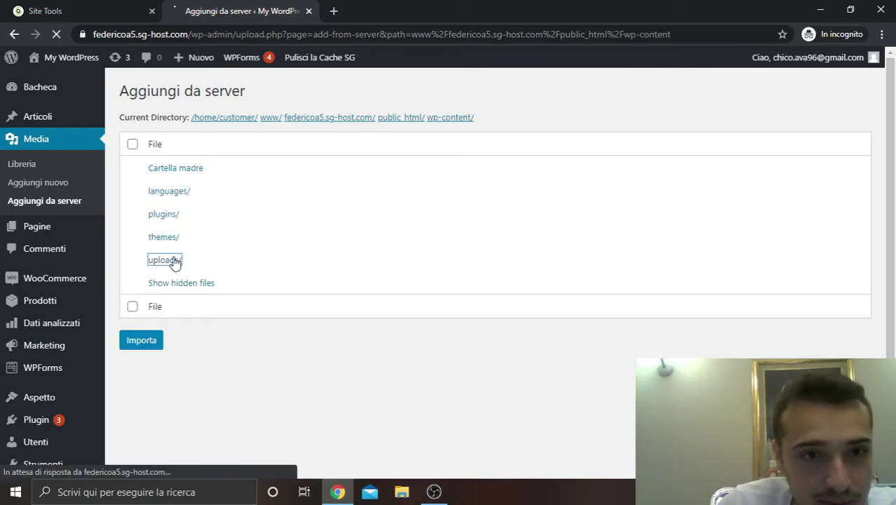
click(173, 260)
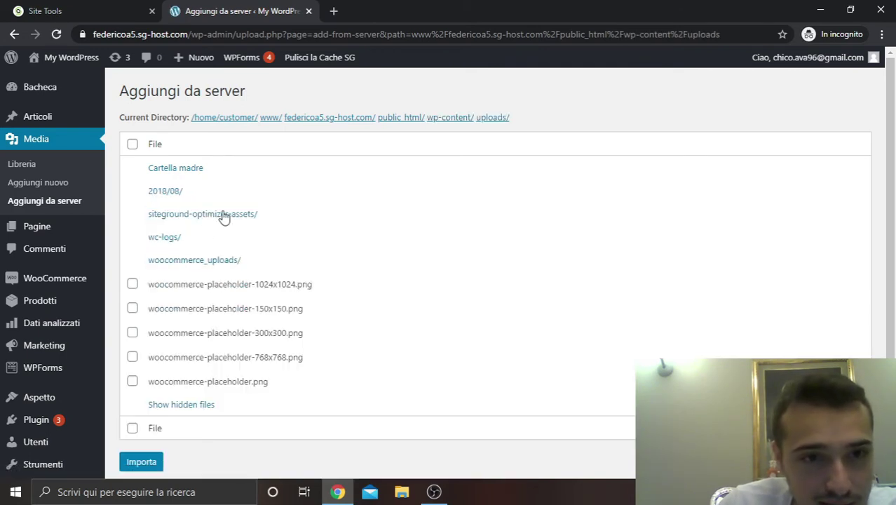
- Open the 2018/08/ import folder and compare it with the server's 08 folder listing
click(166, 196)
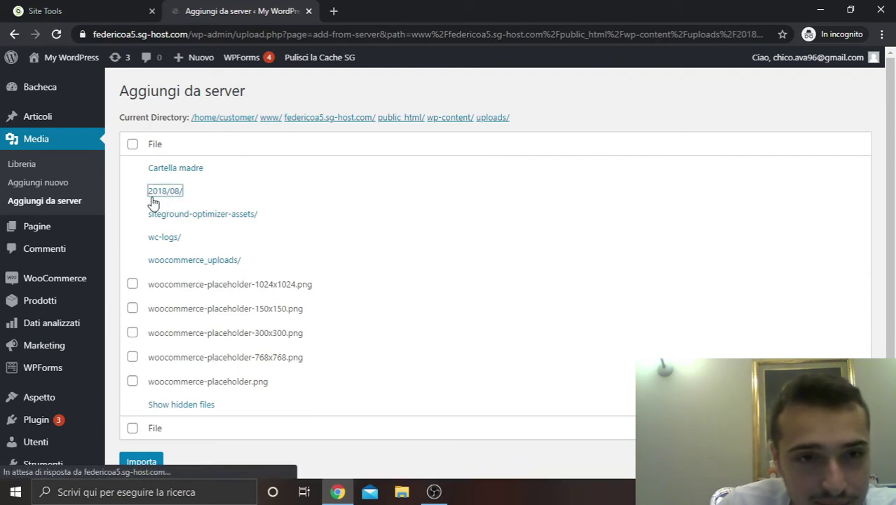
click(80, 11)
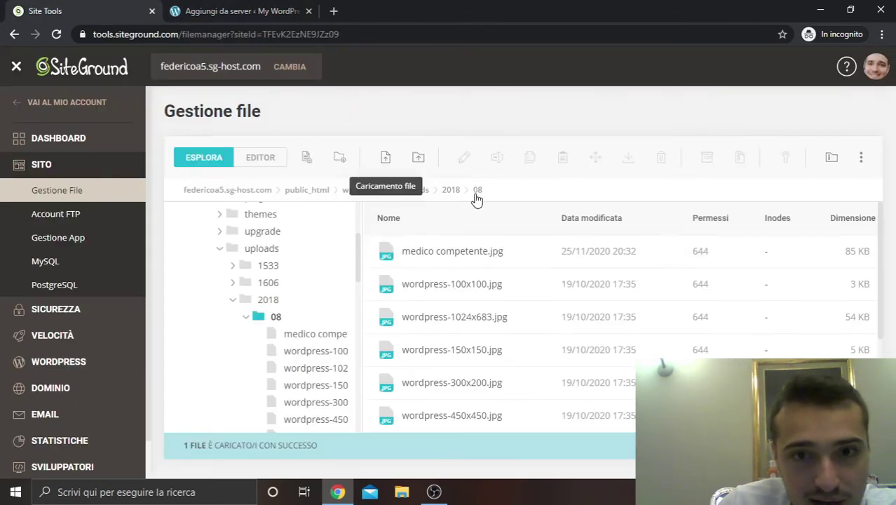
click(228, 11)
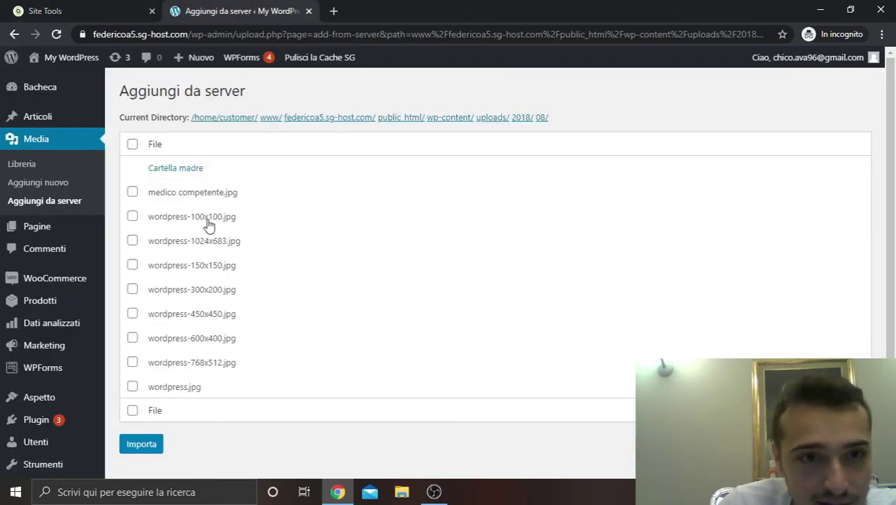
key(ctrl+Tab)
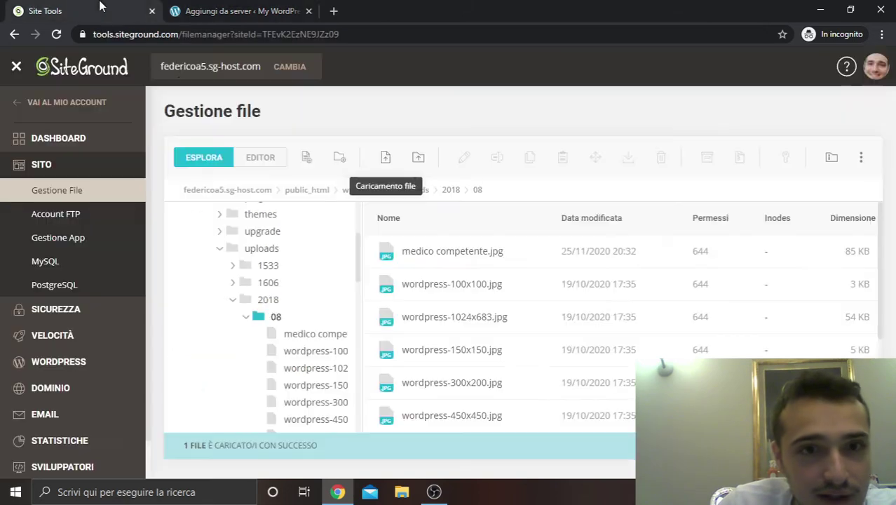
scroll(533, 292, down, 3)
scroll(535, 292, up, 3)
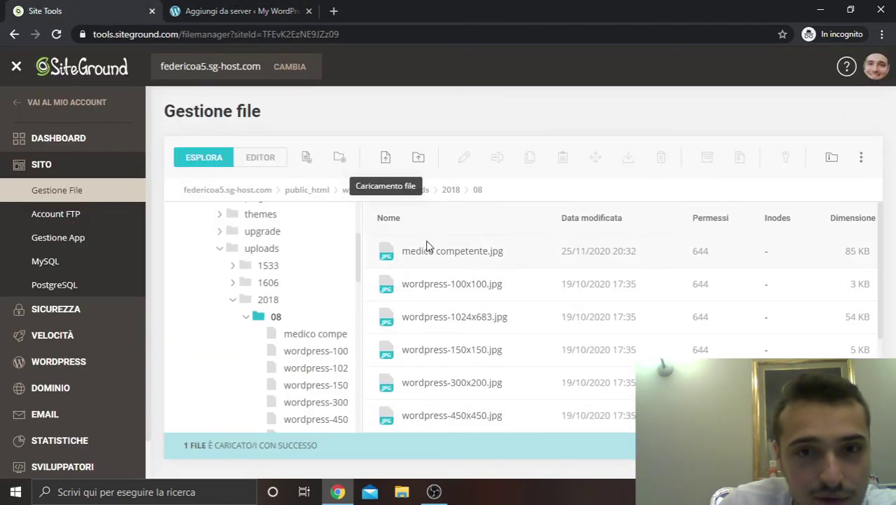
- Tick medico competente.jpg on the Aggiungi da server page and import it
click(203, 9)
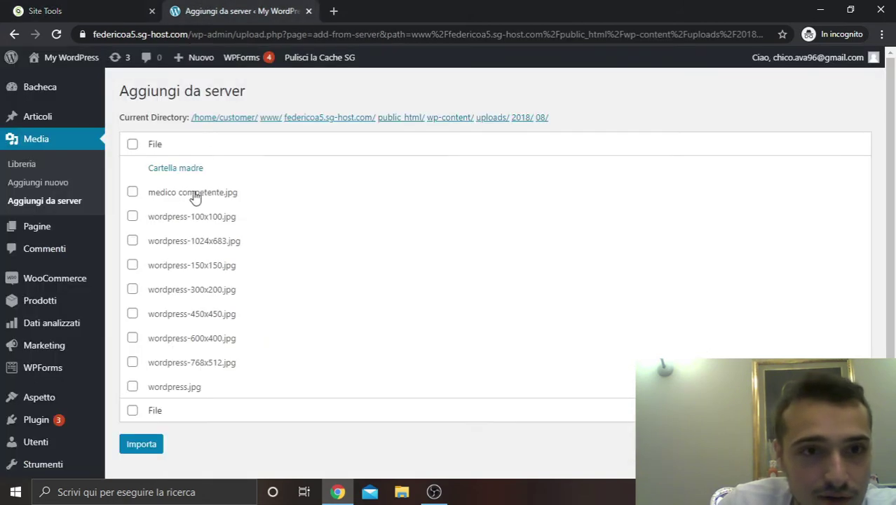
click(154, 198)
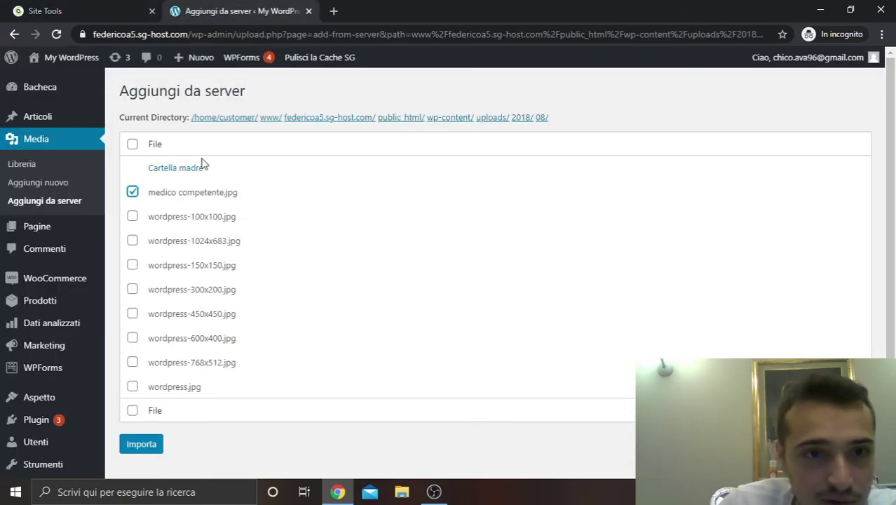
scroll(228, 329, down, 2)
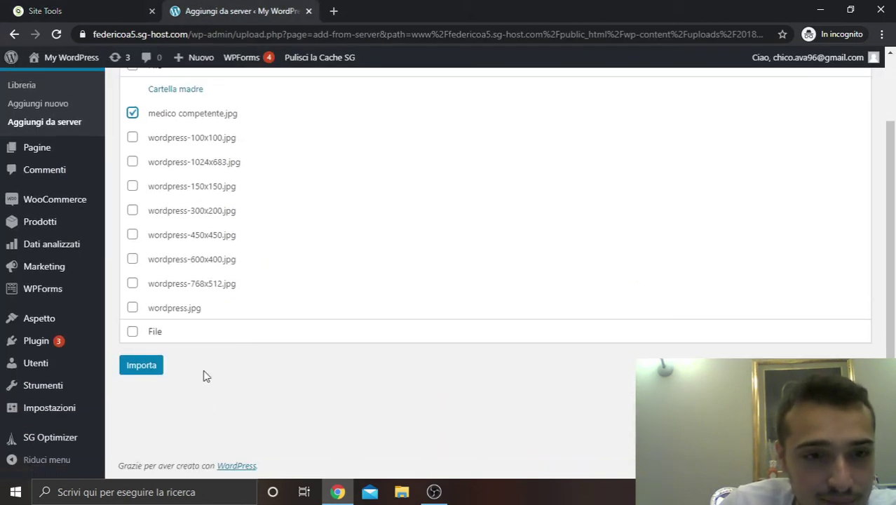
click(152, 369)
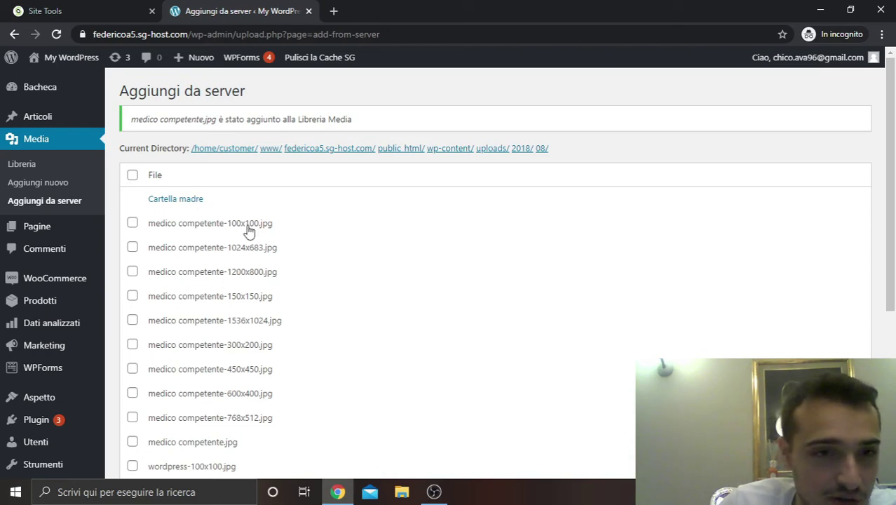
click(66, 150)
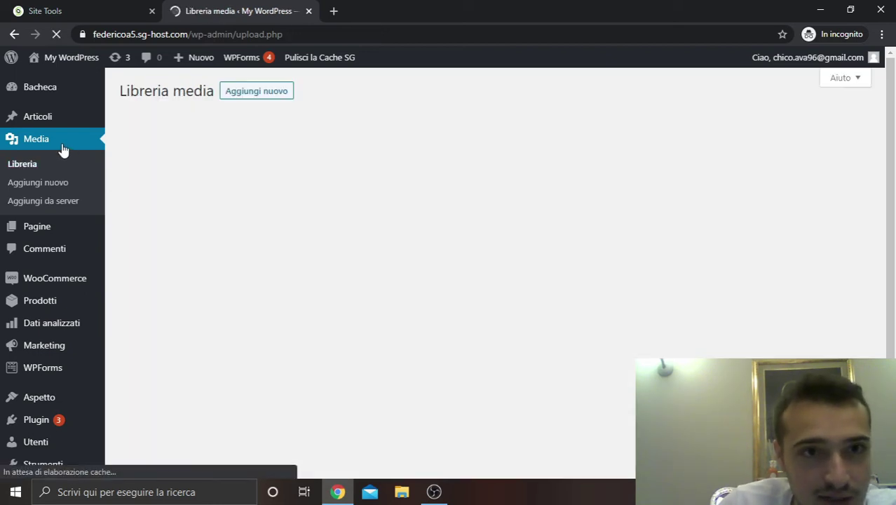
click(355, 206)
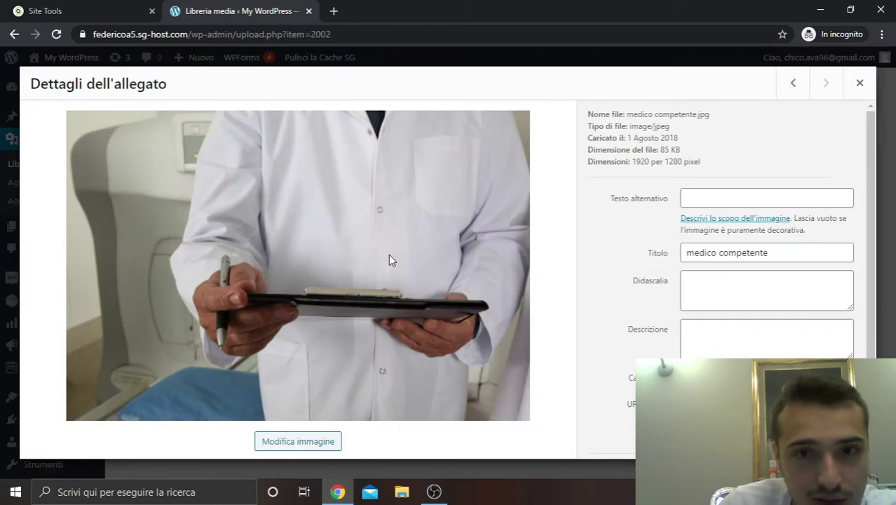
click(860, 83)
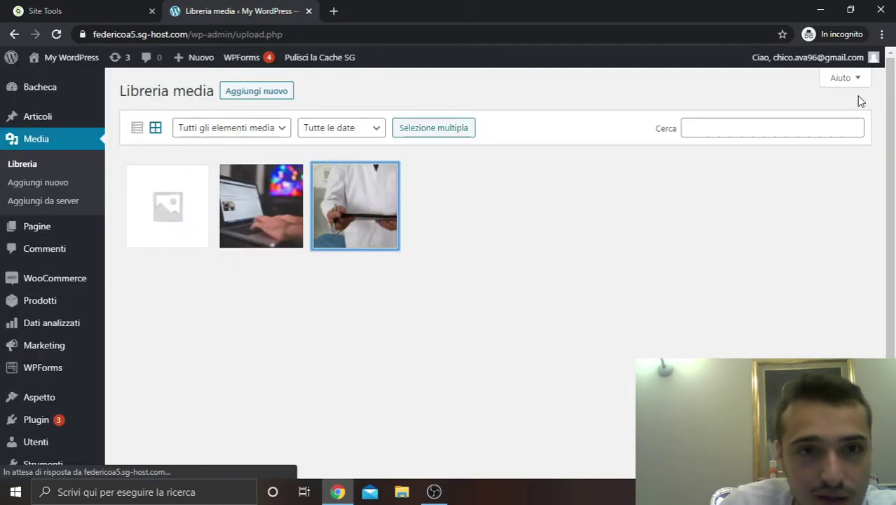
click(134, 8)
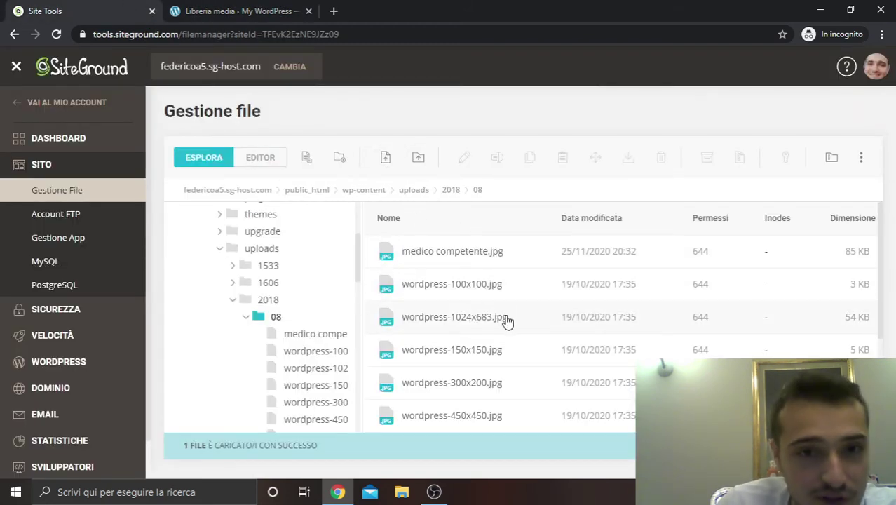
click(242, 11)
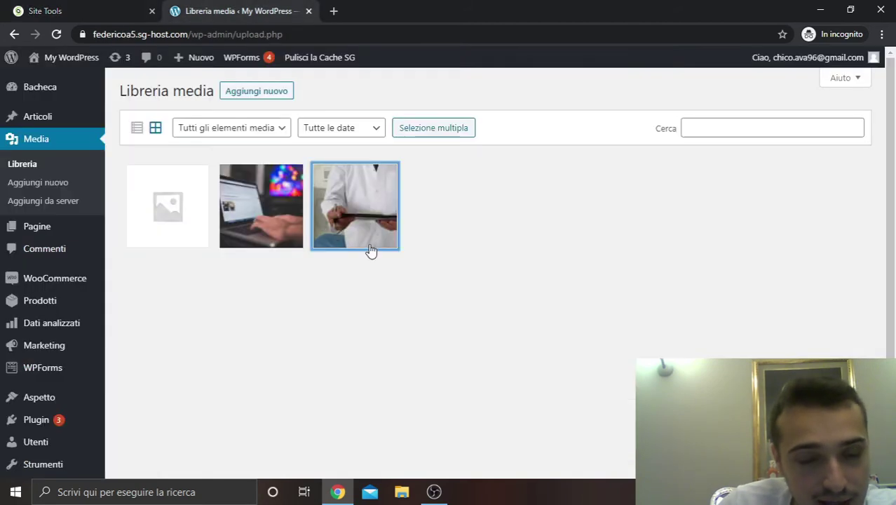
click(453, 248)
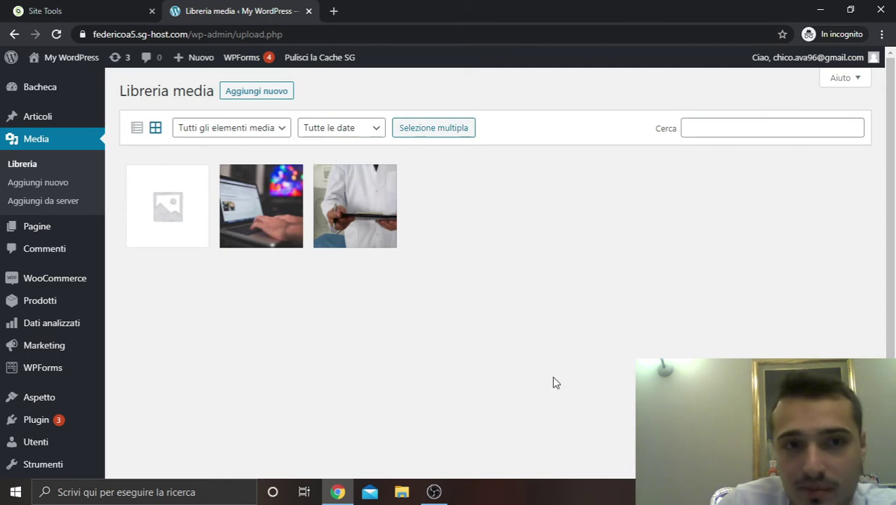
- Move between the Media Library and Site Tools tabs, ending on SiteGround's 2018/08 folder
click(105, 11)
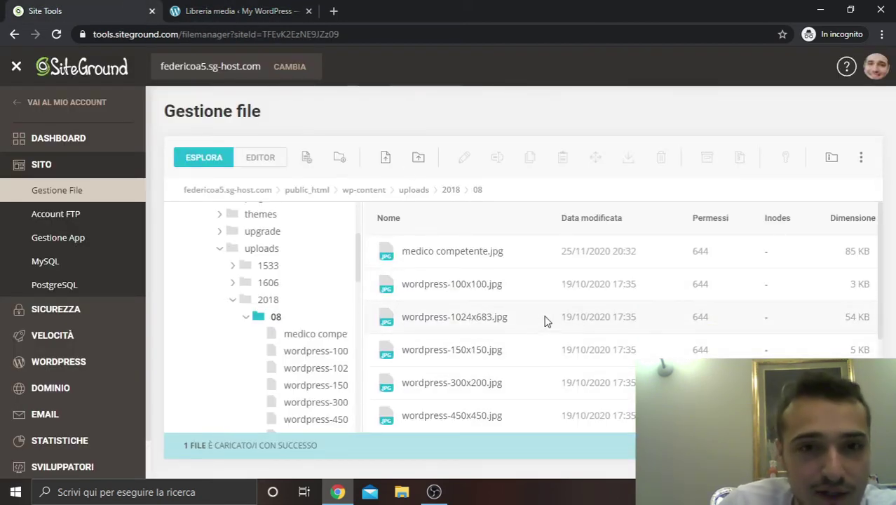
click(200, 9)
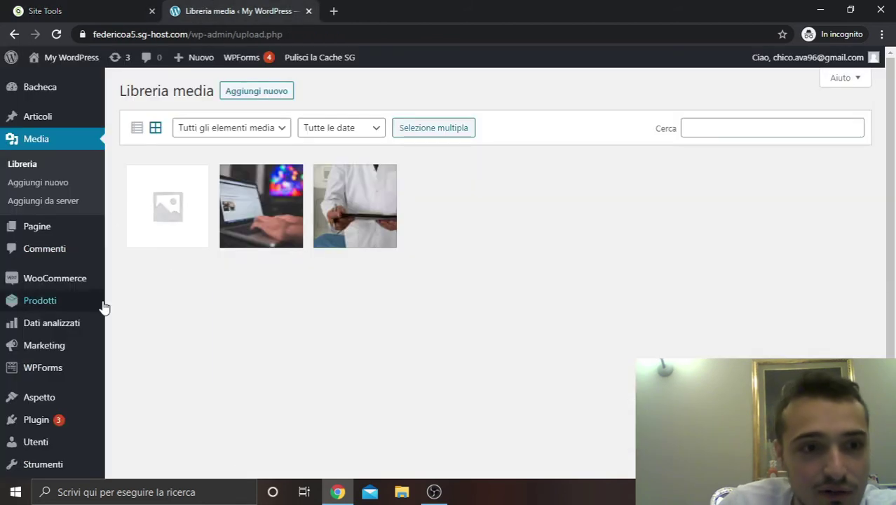
mouse_move(68, 288)
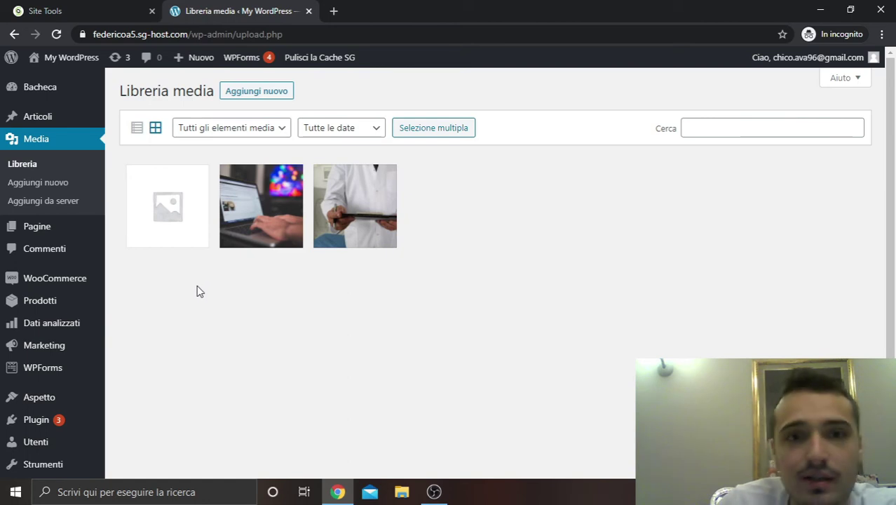
click(55, 9)
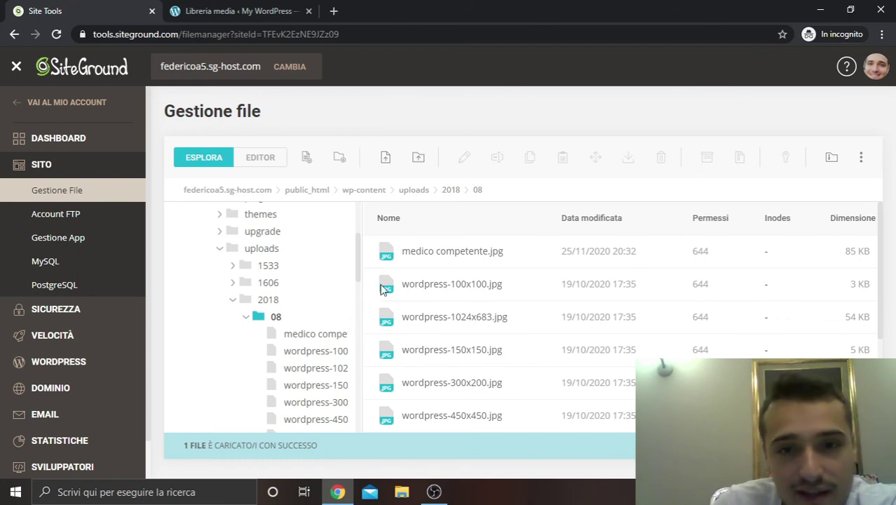
- Select medico competente.jpg in wp-content/uploads/2018/08, then glance at the WordPress Media Library
click(483, 253)
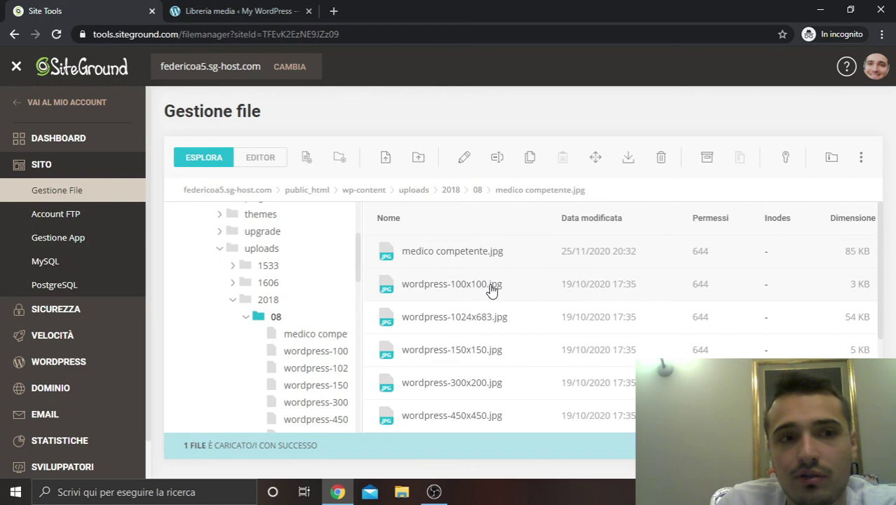
click(275, 9)
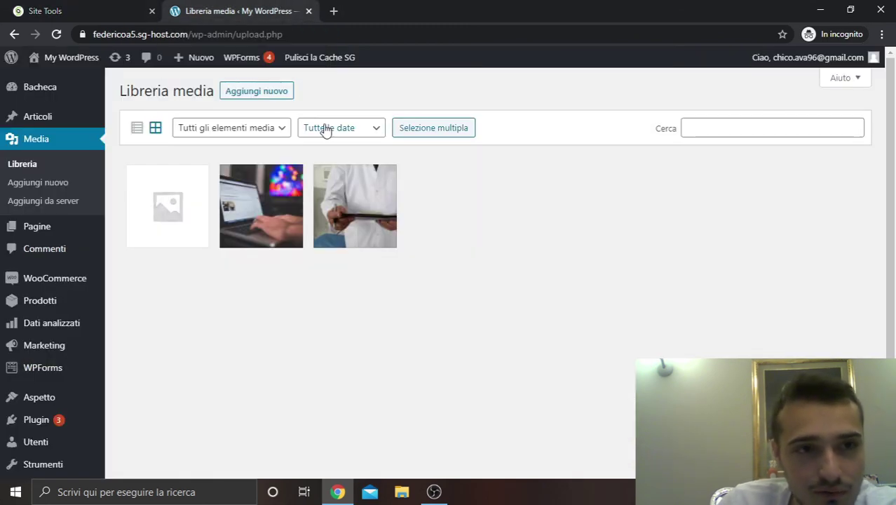
click(29, 8)
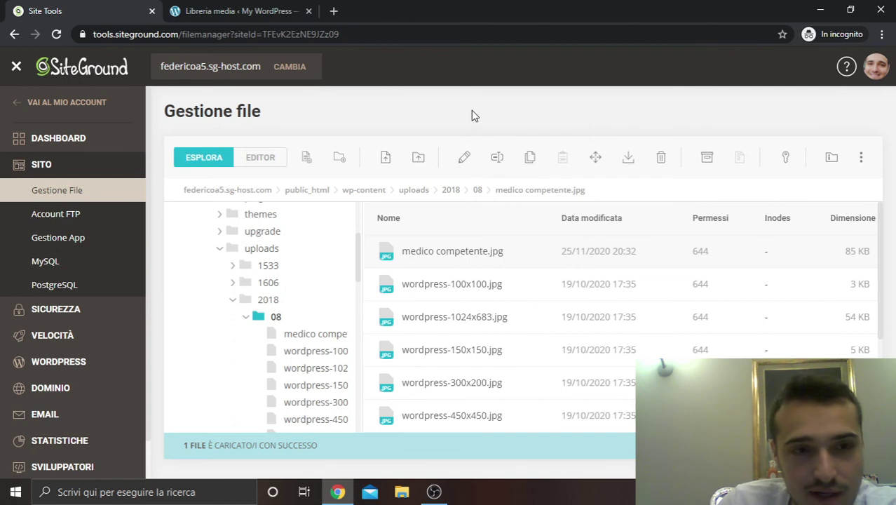